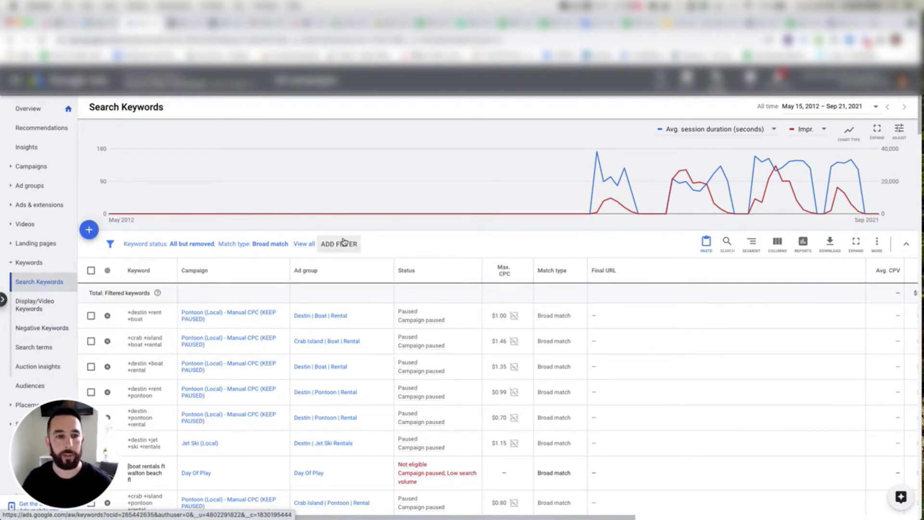
Step: Remove the broad match type filter from the Search Keywords table
left_click(281, 245)
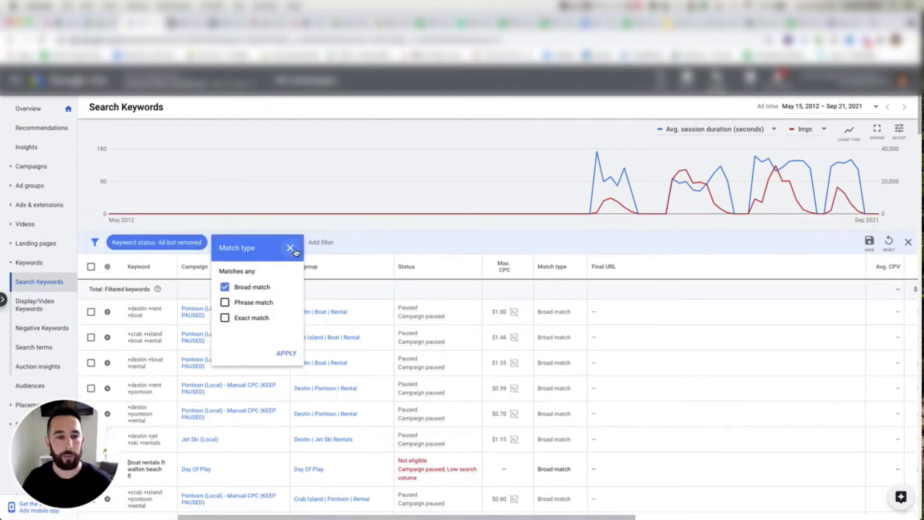
left_click(292, 248)
left_click(295, 242)
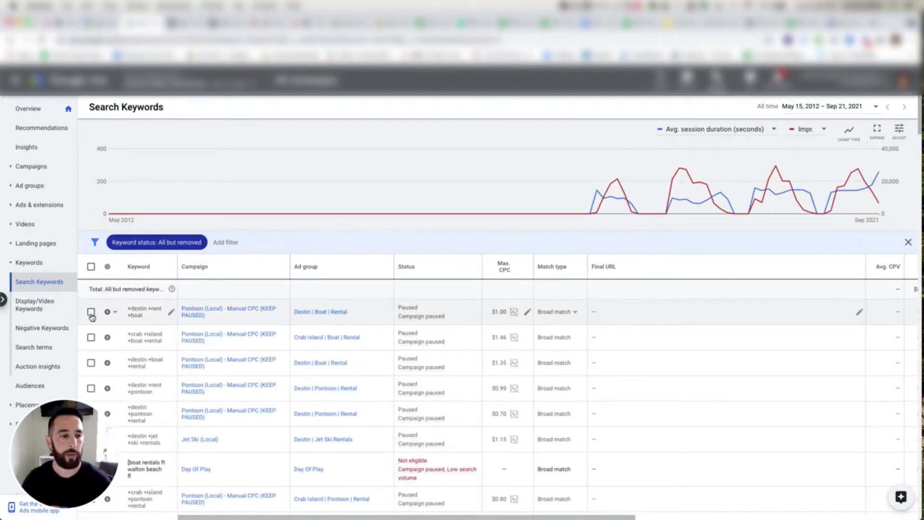
Step: Open the Negative Keywords page and review the negative lists added to each campaign
left_click(37, 329)
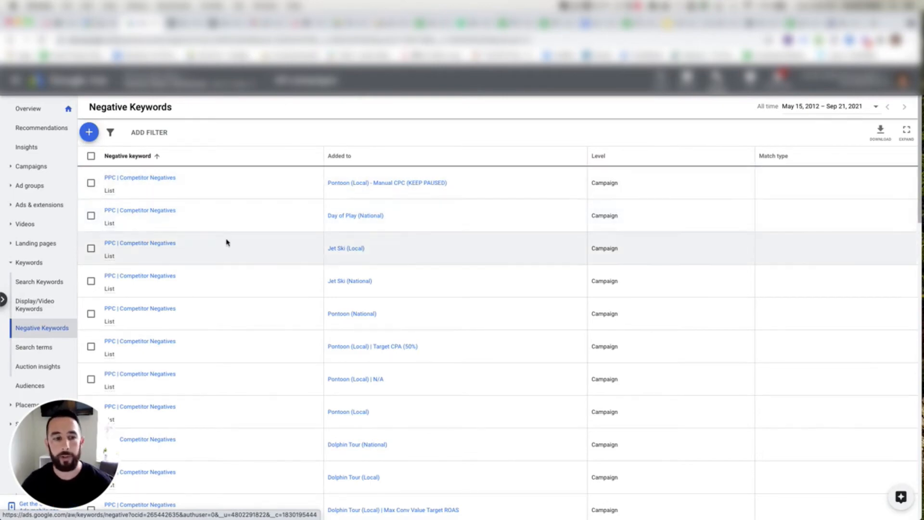
scroll(235, 244, "down", 5)
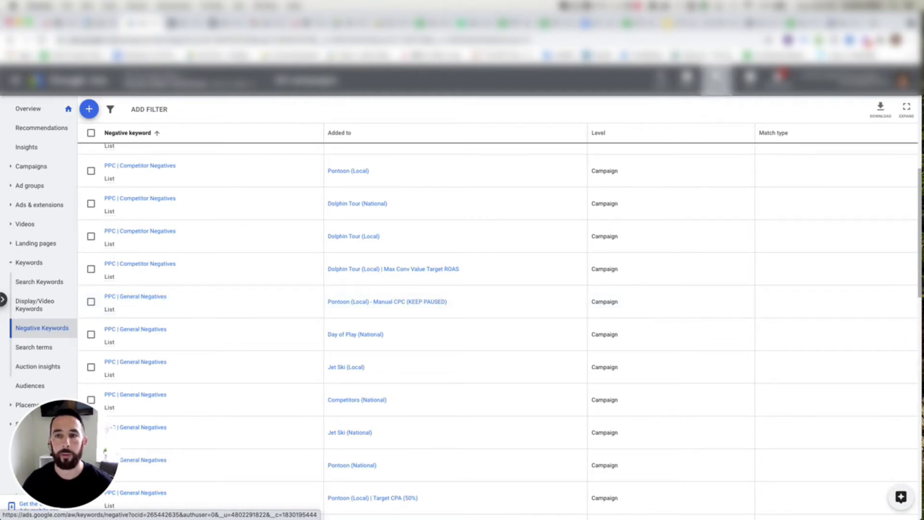
Step: Open the shared library's negative keyword lists and bring up the form for adding a new list
left_click(717, 80)
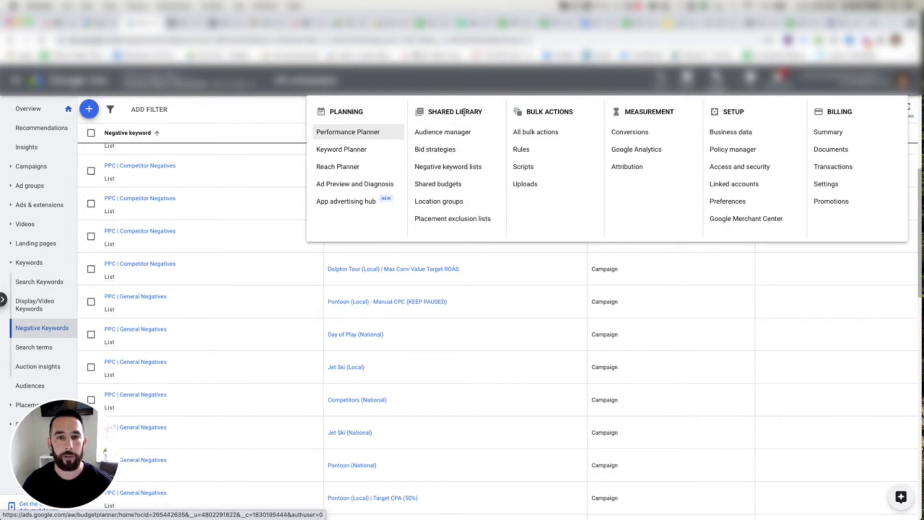
left_click(449, 169)
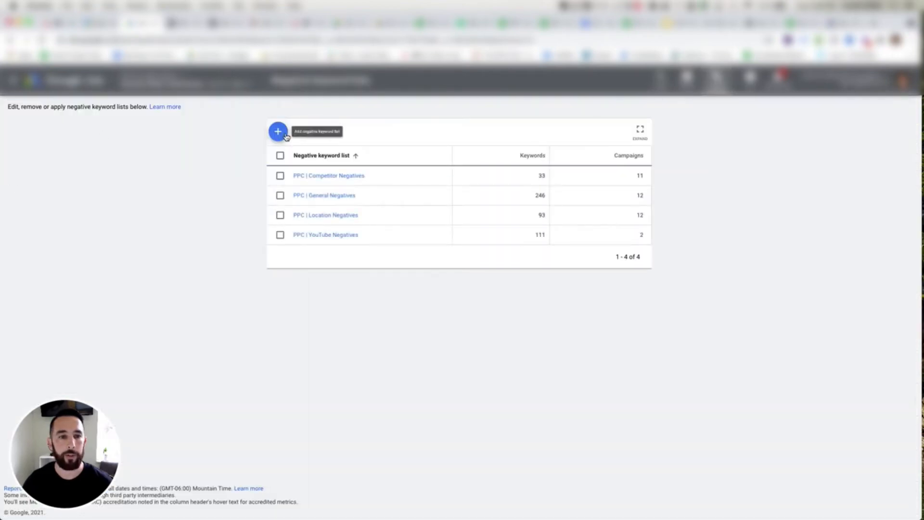
left_click(280, 132)
left_click(309, 143)
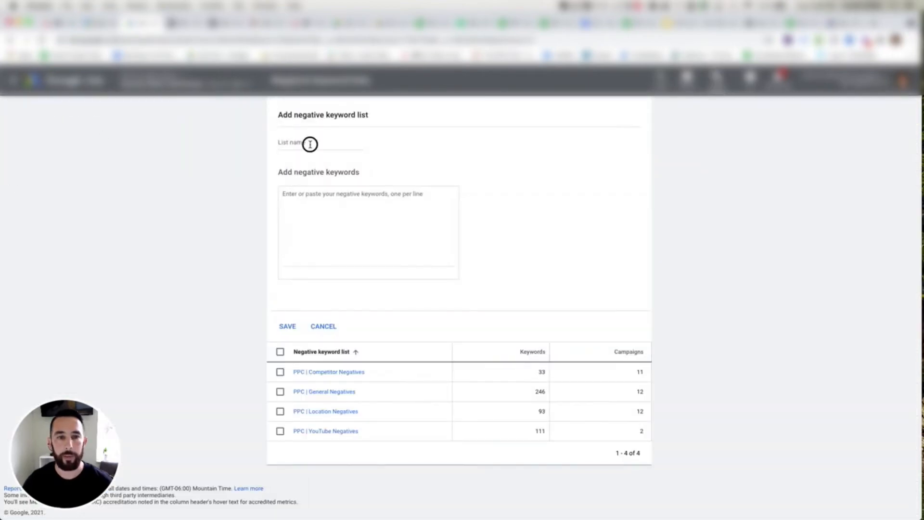
left_click(349, 214)
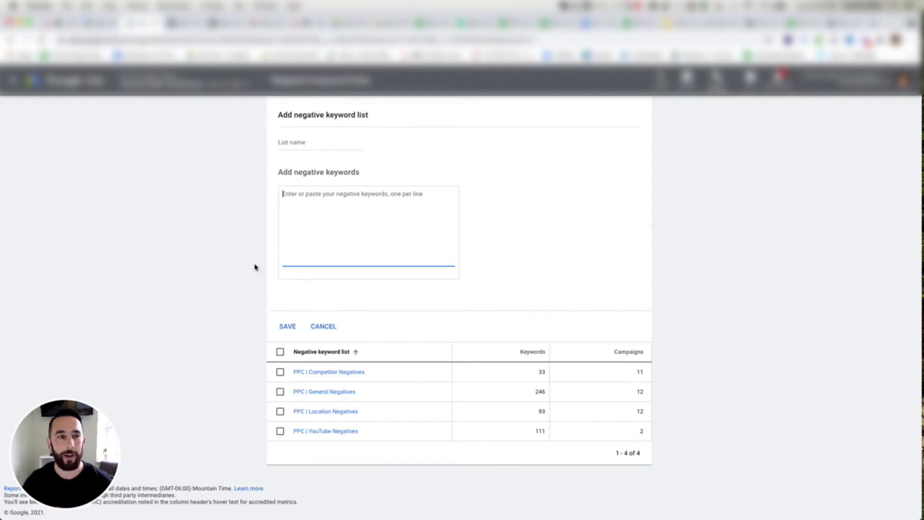
Step: Return to the Negative Keywords page and review the applied lists through to the YouTube campaigns at its end
left_click(11, 41)
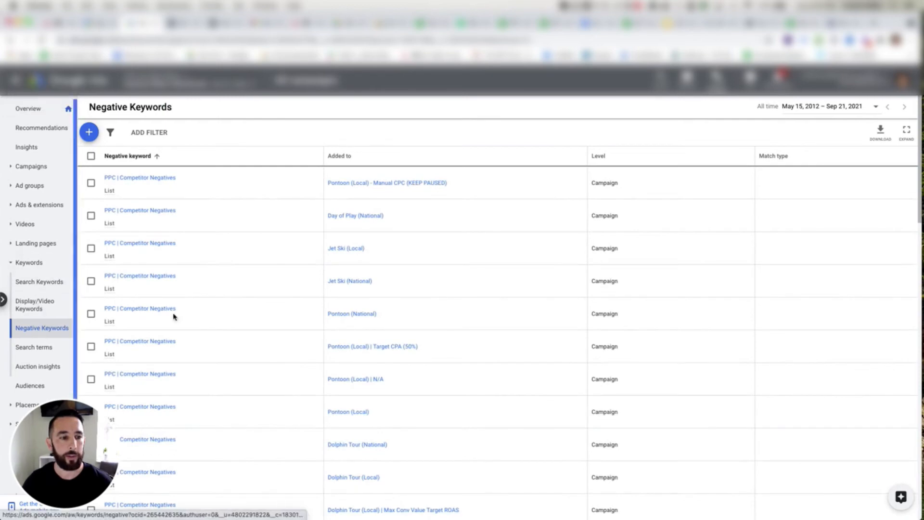
scroll(268, 250, "down", 5)
scroll(268, 250, "down", 10)
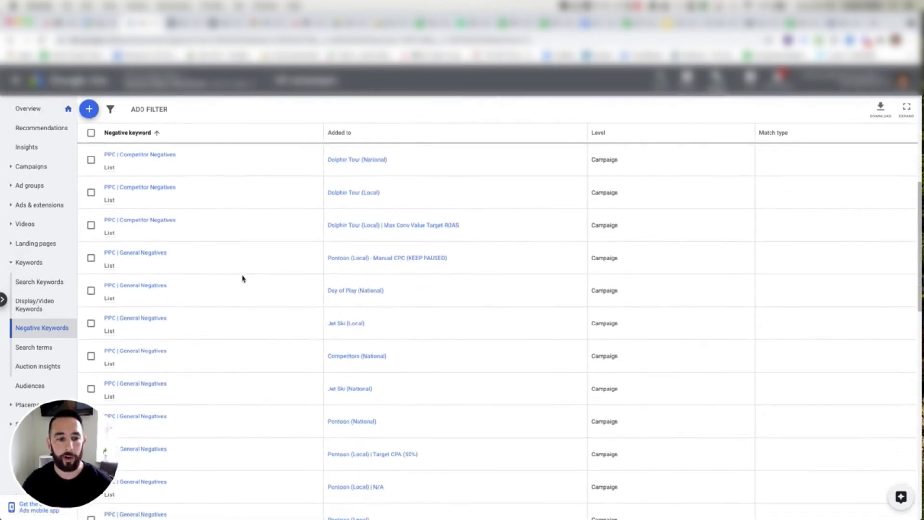
scroll(251, 253, "down", 3)
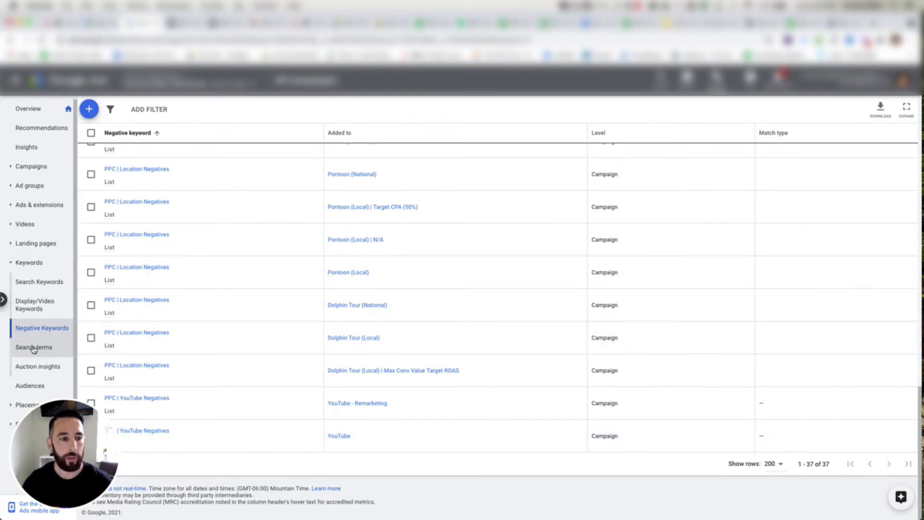
Step: Open the Search terms report and examine the terms with the most interactions against their cost and conversions
left_click(39, 350)
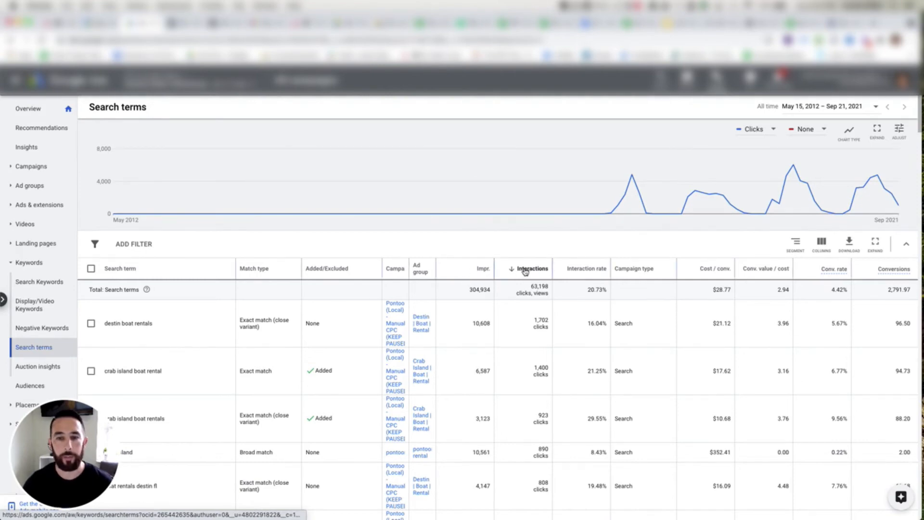
mouse_move(536, 270)
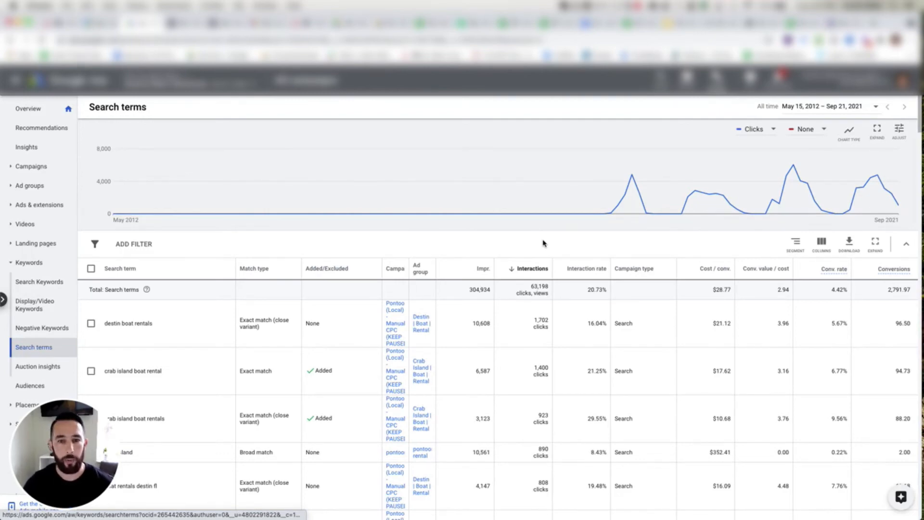
scroll(552, 241, "down", 1)
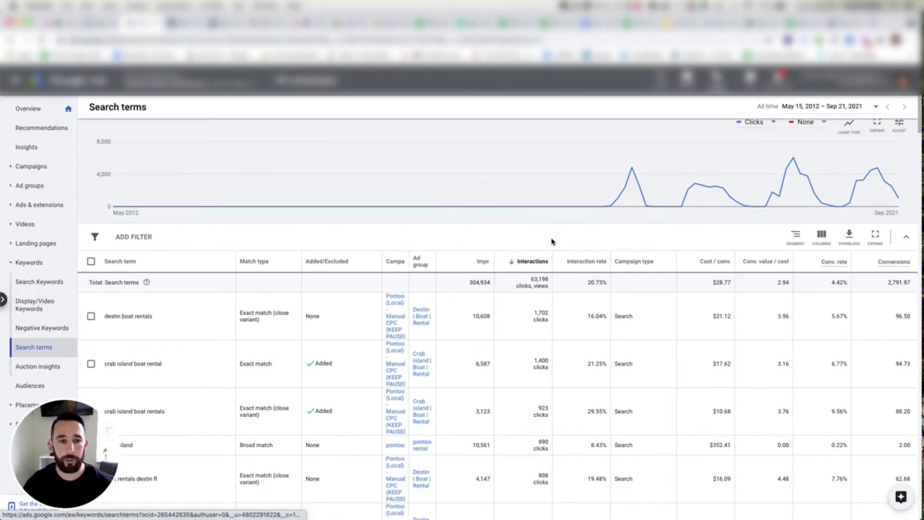
scroll(543, 231, "down", 2)
scroll(555, 236, "down", 1)
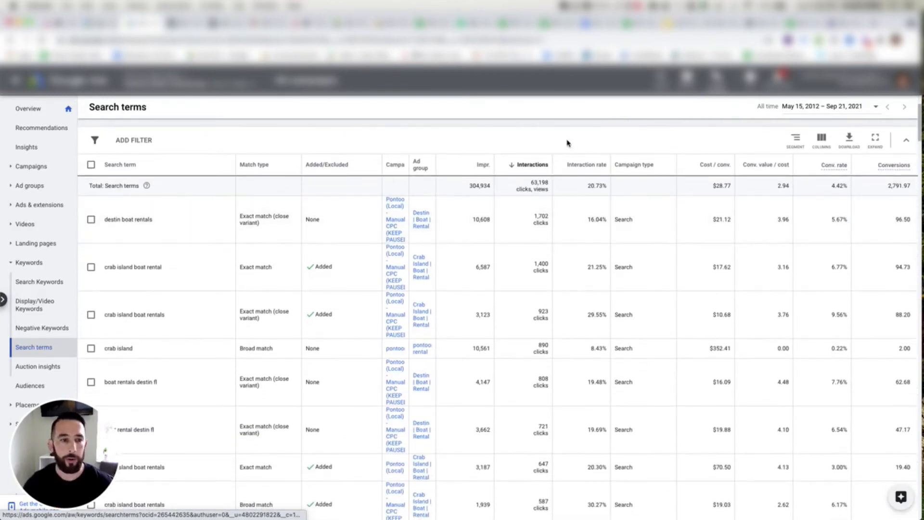
scroll(197, 241, "down", 1)
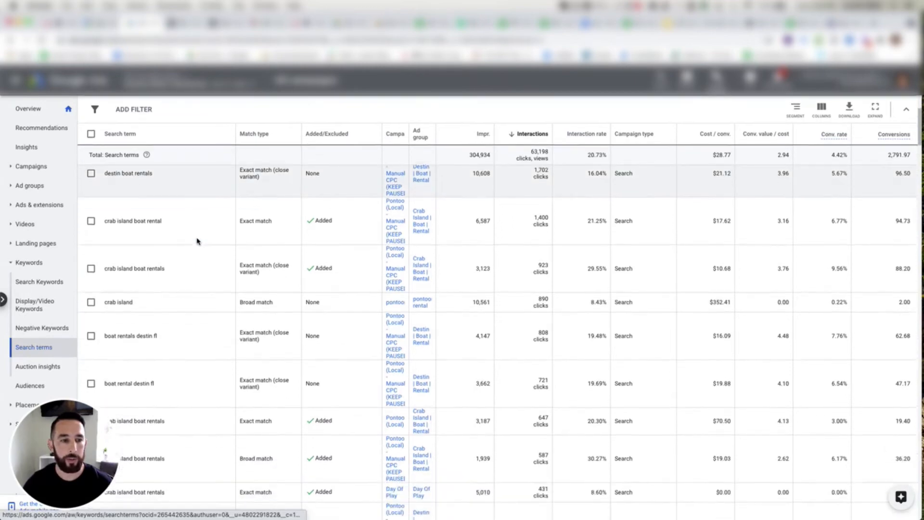
scroll(259, 304, "down", 1)
scroll(264, 319, "up", 2)
scroll(197, 324, "down", 1)
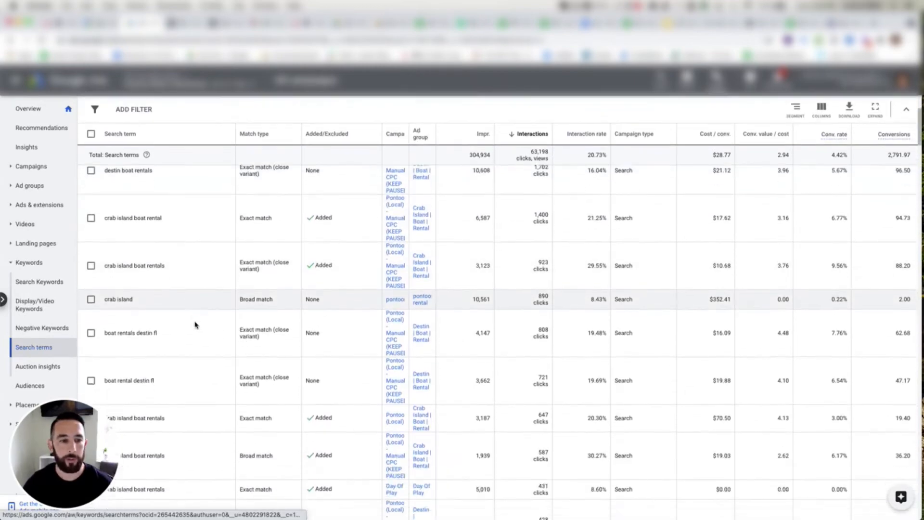
scroll(195, 324, "down", 1)
left_click(91, 286)
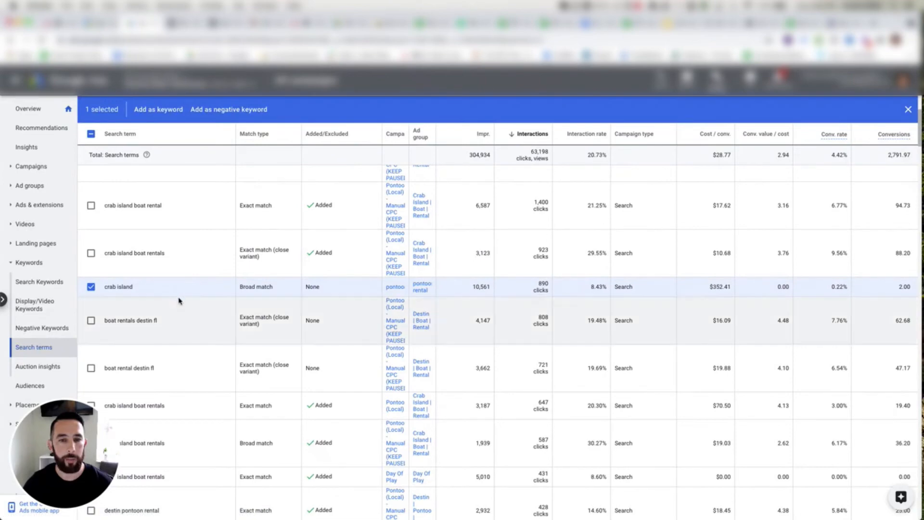
scroll(179, 301, "up", 2)
scroll(194, 333, "down", 1)
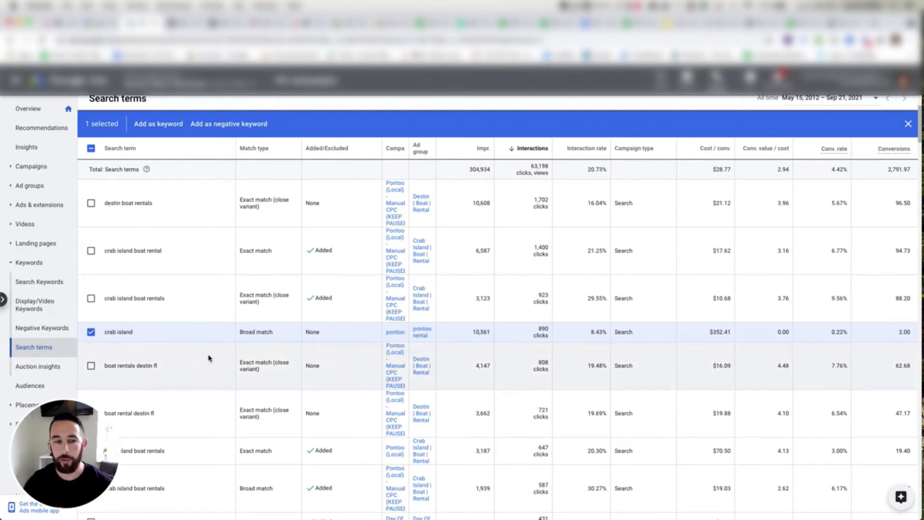
left_click(90, 333)
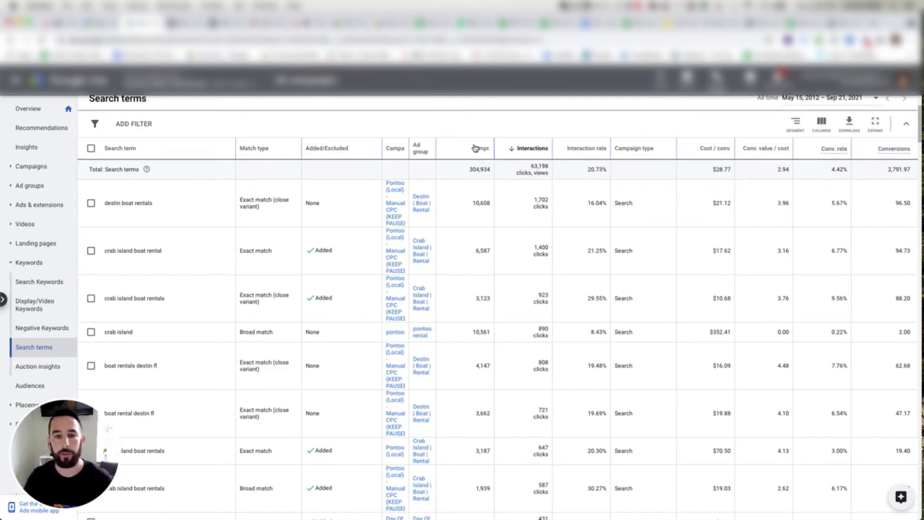
Step: Copy the search term "crab island" and paste it under Exact Match Negatives in the text editor note, below a blank line
scroll(159, 284, "down", 3)
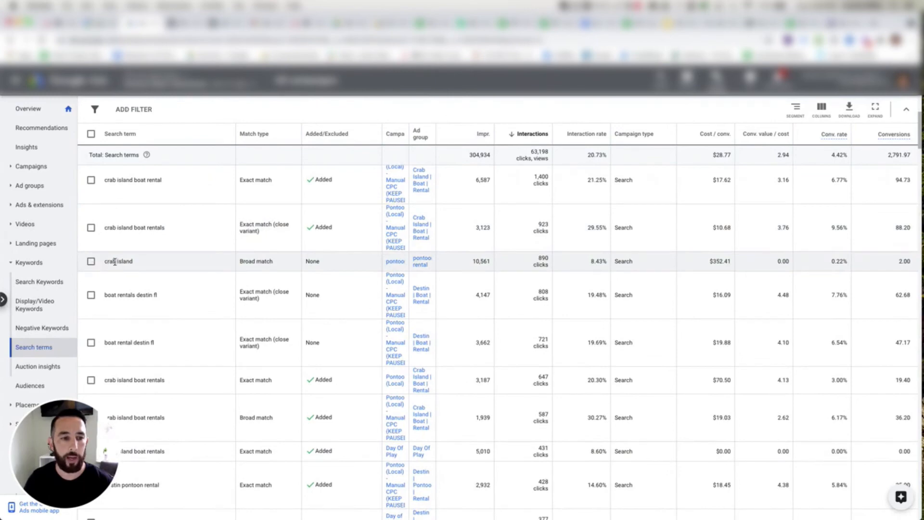
left_click_drag(138, 262, 110, 263)
key("super+c")
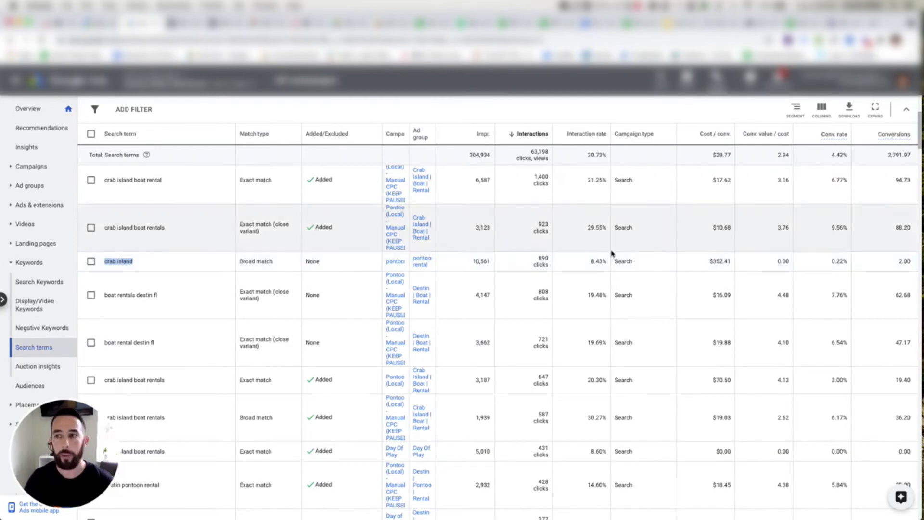
key("super+Tab")
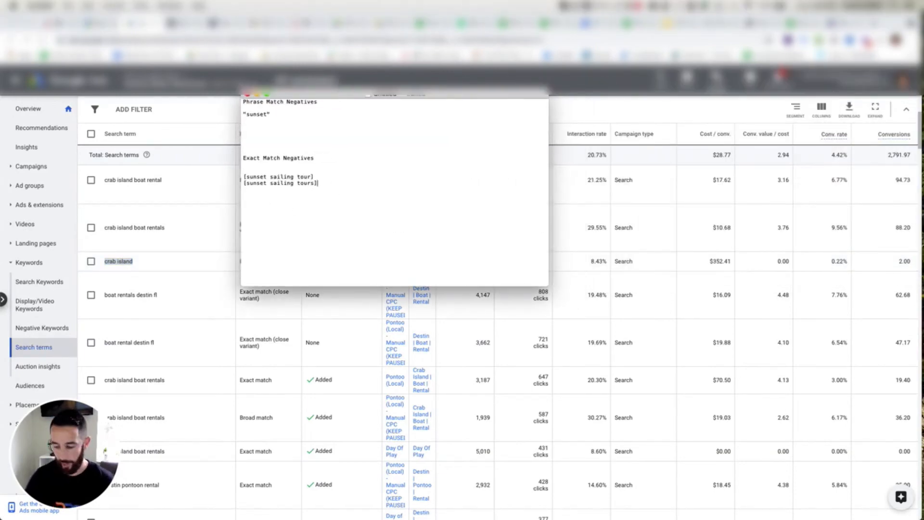
key("Return")
key("Return")
key("super+v")
Step: Enclose the pasted entry in square brackets so it reads [crab island]
type("]")
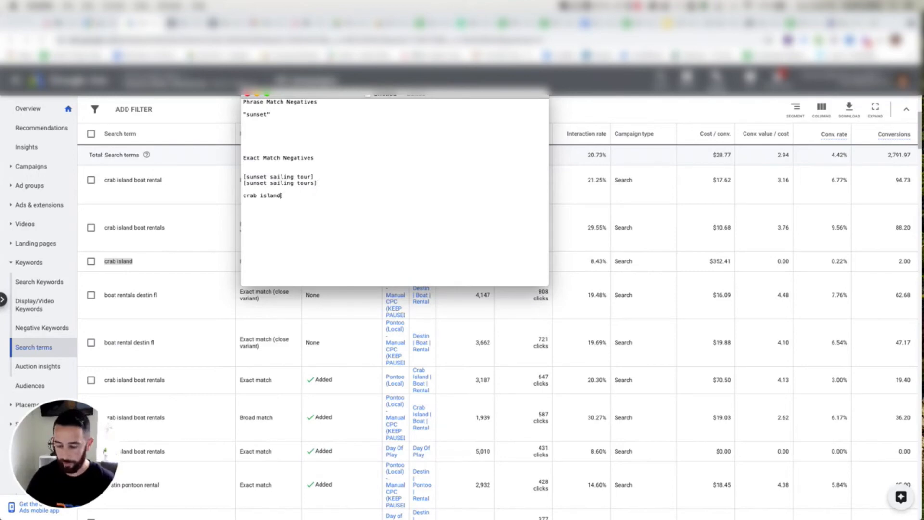
key("Left")
key("Left")
key("Left")
key("Left")
key("Left")
key("Left")
key("Left")
key("Left")
key("Left")
key("Left")
key("Left")
key("Left")
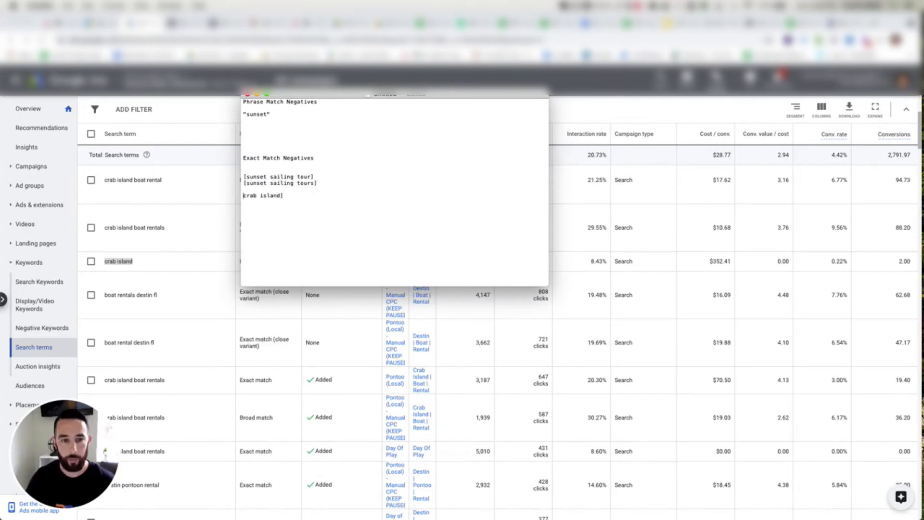
type("[")
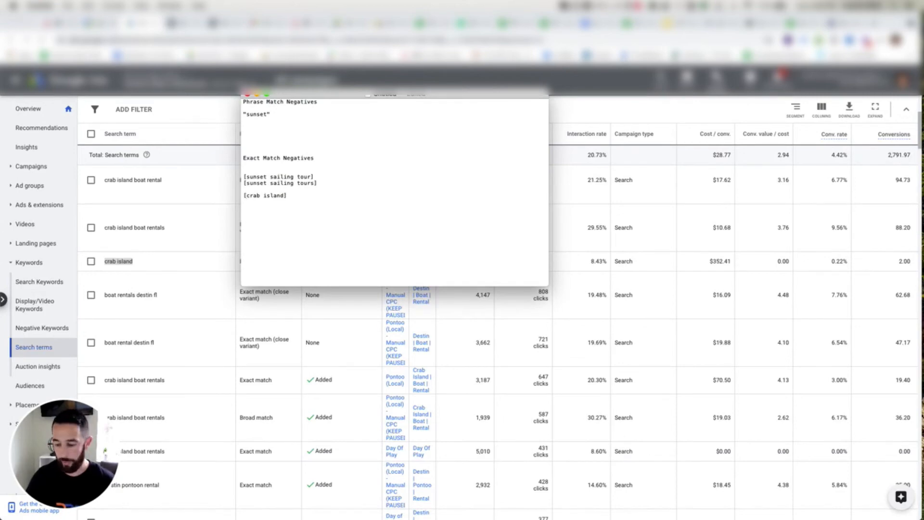
Step: Add [crab island fl] and [crab island florida] on separate lines below [crab island] in the exact match negatives
key("Down")
key("Return")
type("[")
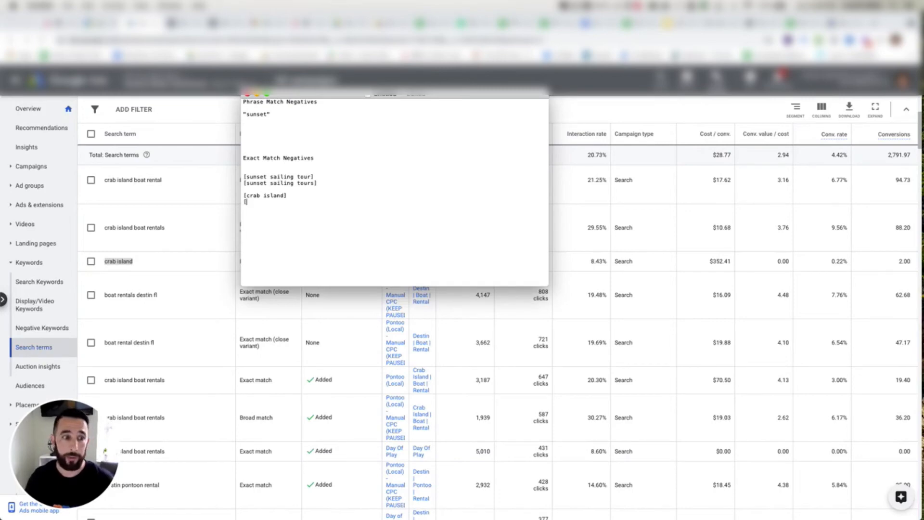
key("super+v")
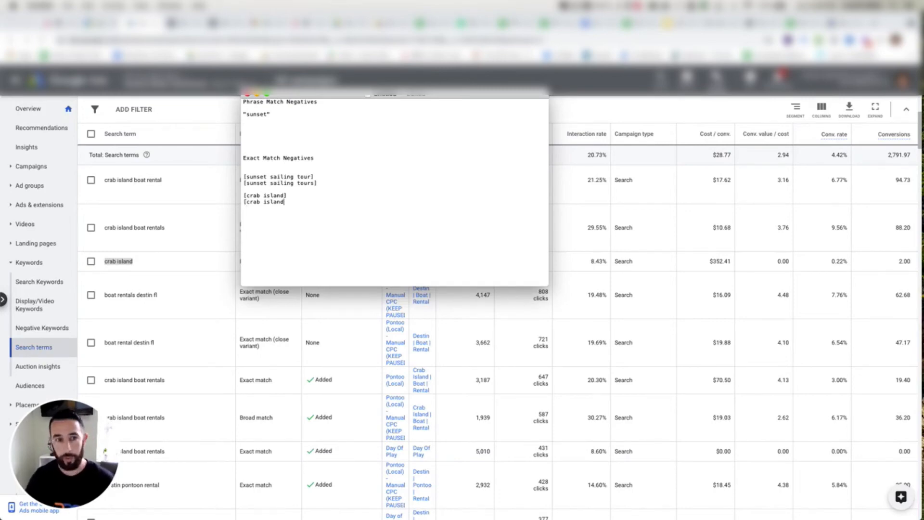
type("fl] ")
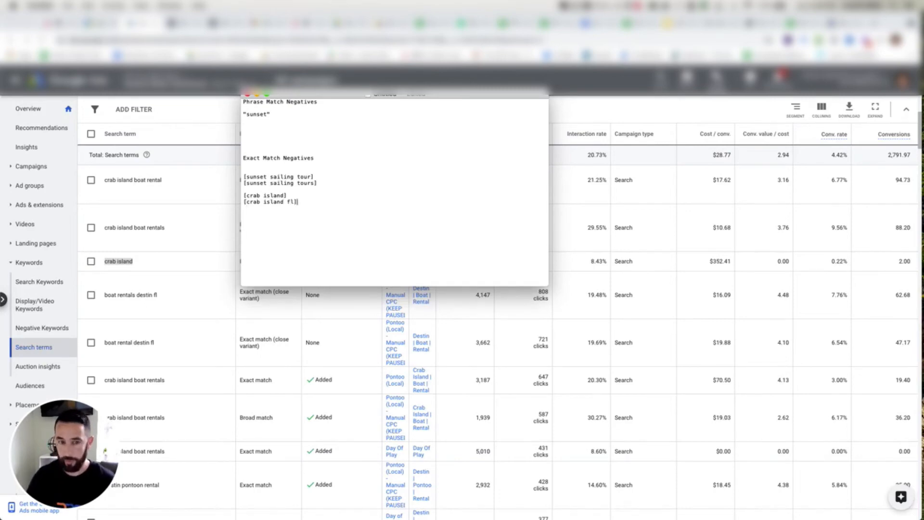
type("[crab island")
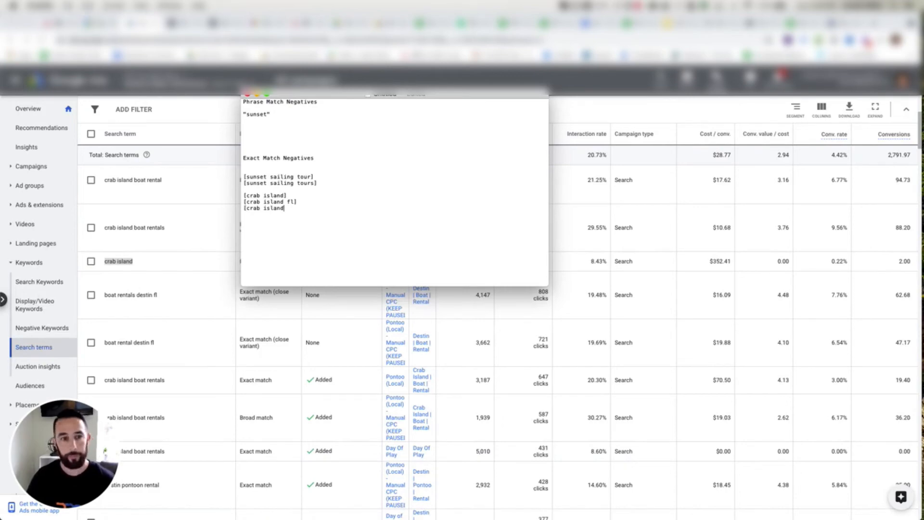
type(" florida]")
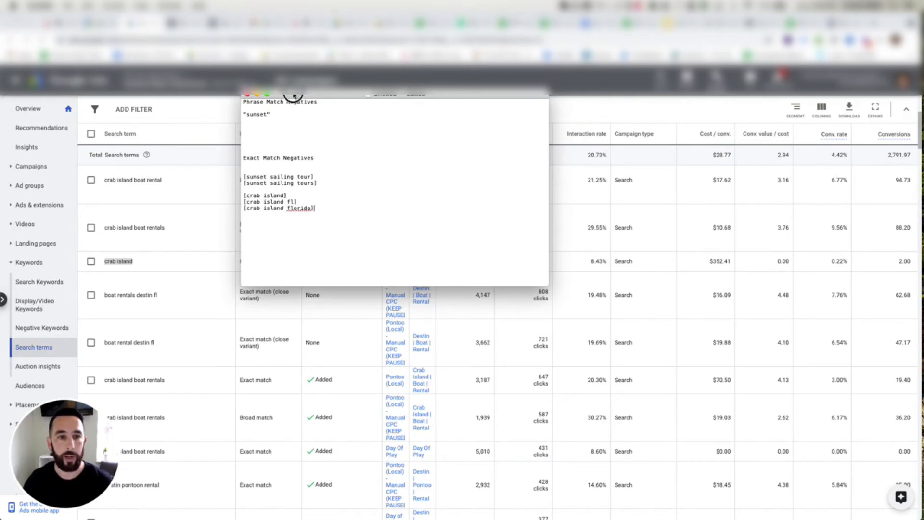
Step: Move the note window out of the way and select the exact match "crab island" row in the Search terms report
left_click_drag(294, 93, 923, 102)
scroll(143, 280, "down", 2)
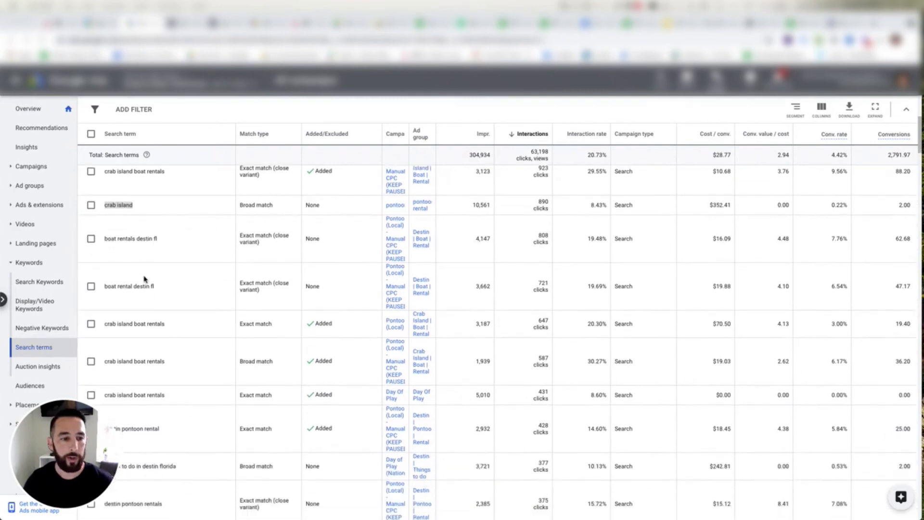
scroll(202, 259, "down", 6)
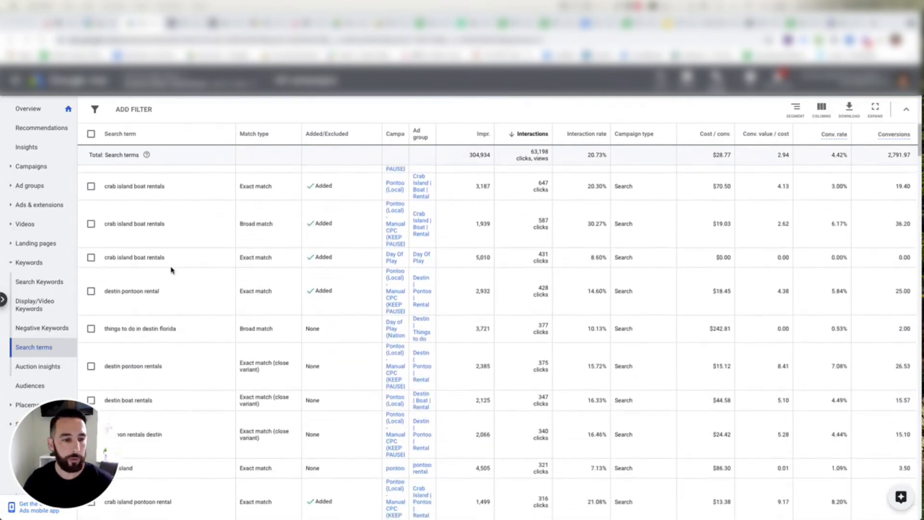
scroll(208, 253, "down", 3)
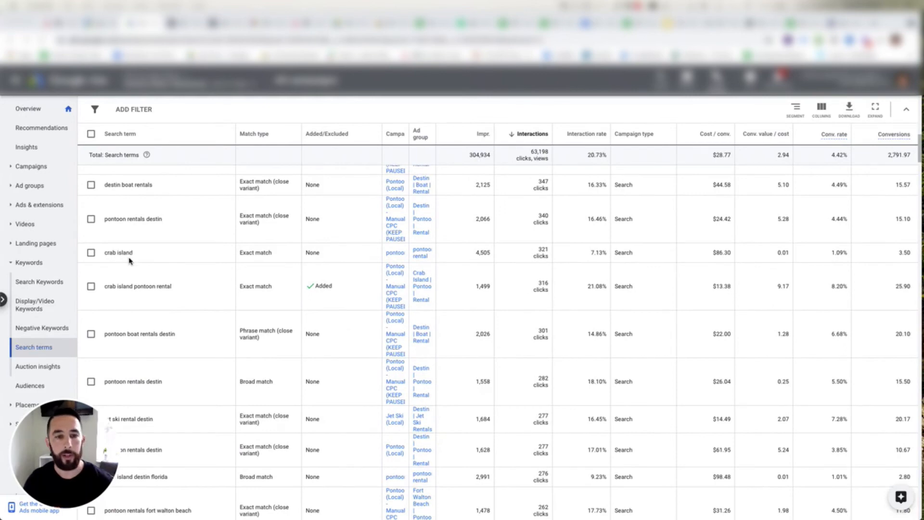
left_click(91, 253)
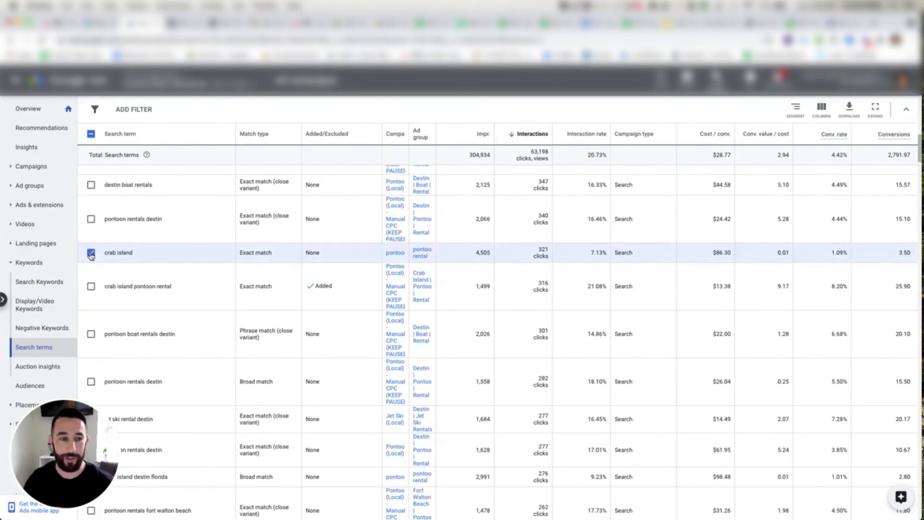
Step: Bring the note back into view and add "crab island" in quotation marks under Phrase Match Negatives, below "sunset"
scroll(188, 256, "down", 3)
scroll(189, 257, "down", 6)
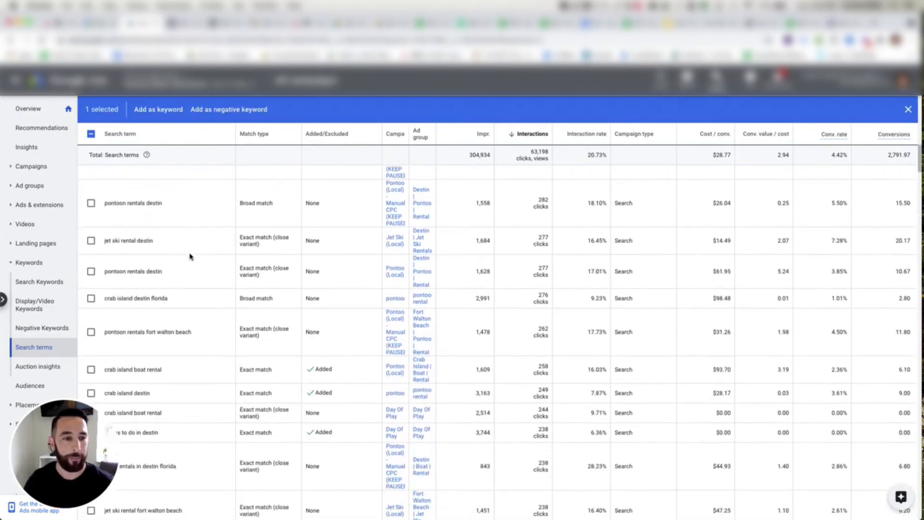
scroll(200, 269, "down", 4)
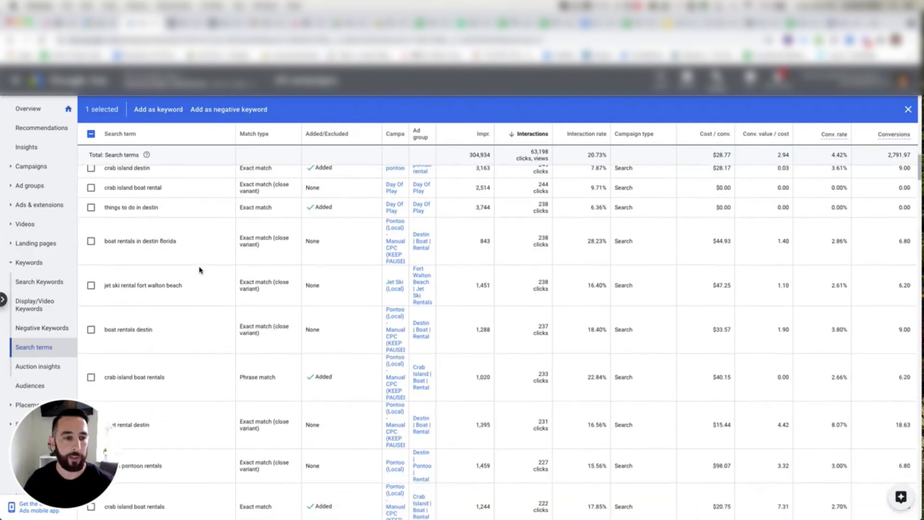
scroll(200, 270, "down", 3)
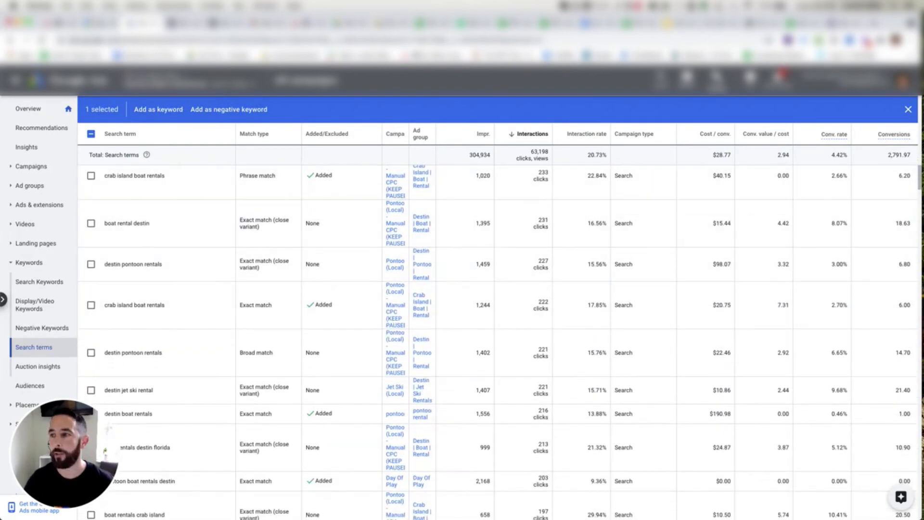
left_click_drag(923, 113, 335, 126)
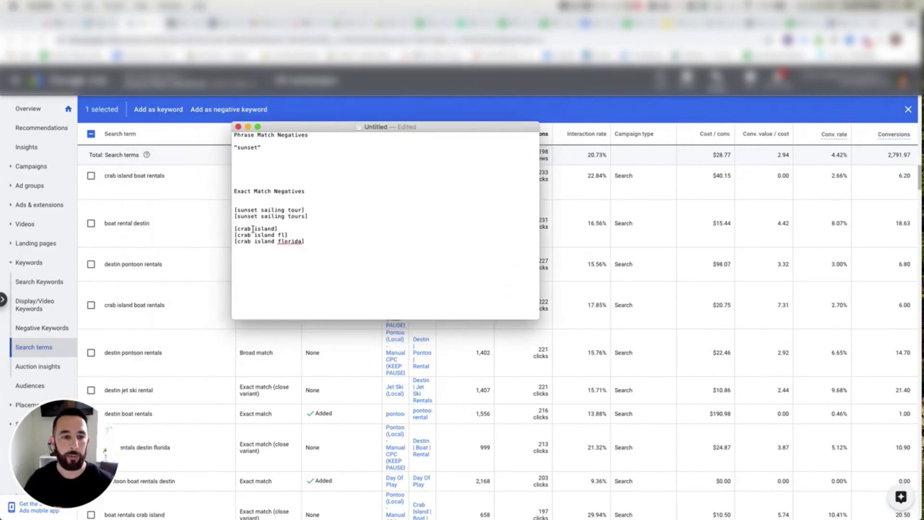
left_click(262, 162)
type("crab island")
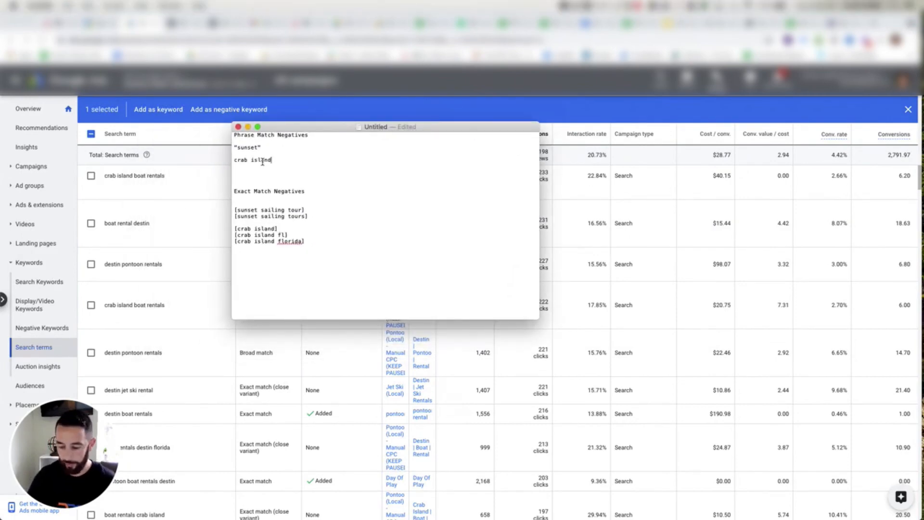
type("\"")
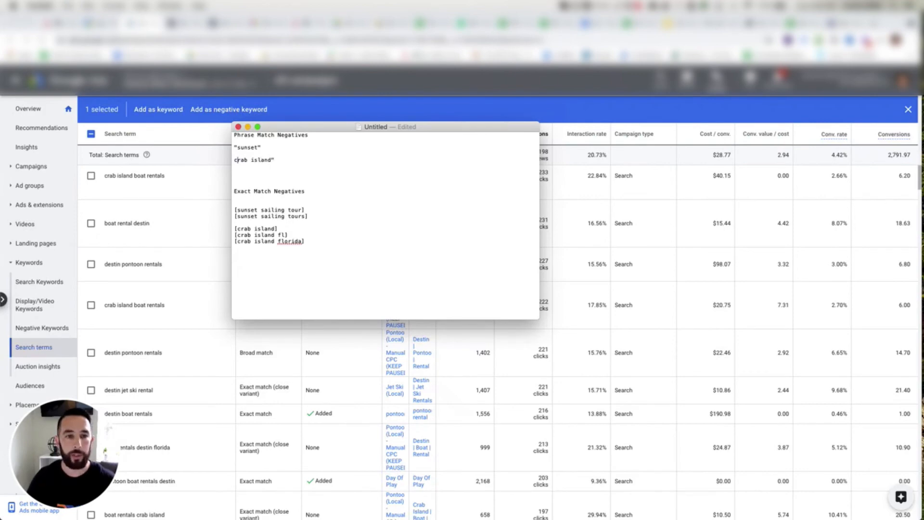
type("\"")
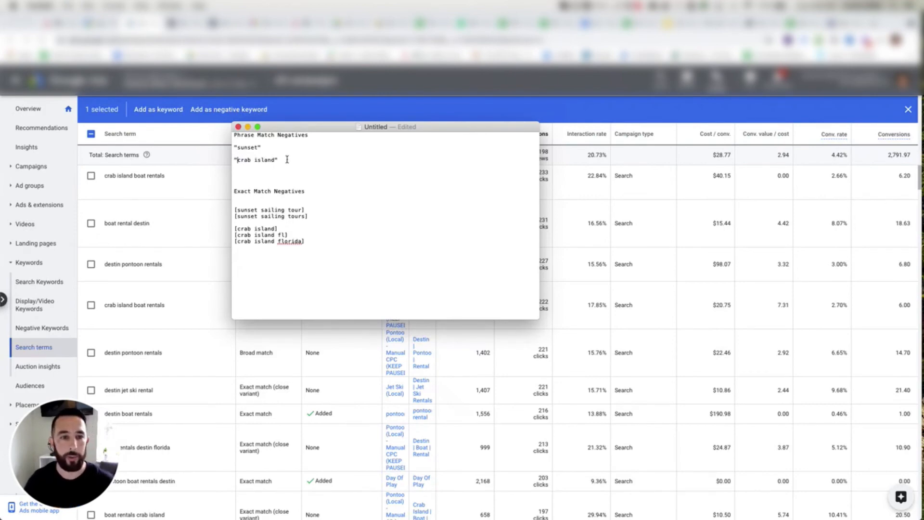
left_click_drag(286, 160, 234, 161)
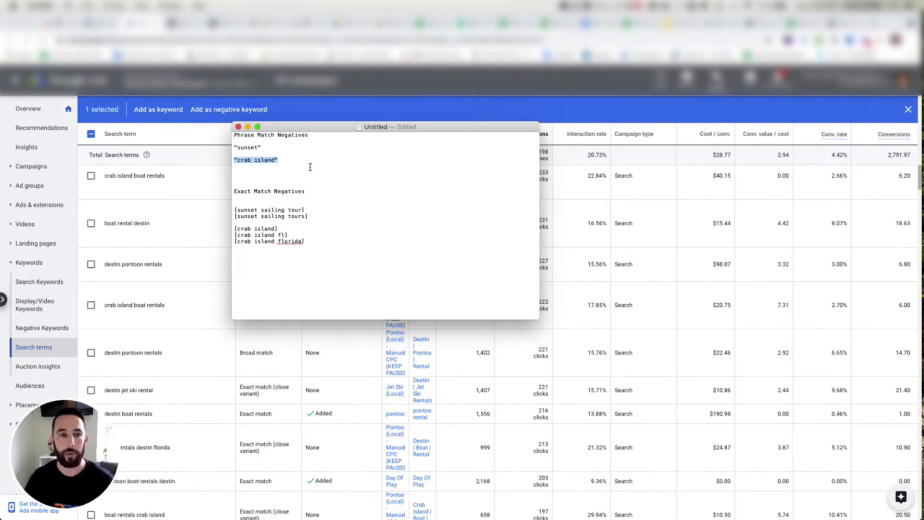
left_click(294, 160)
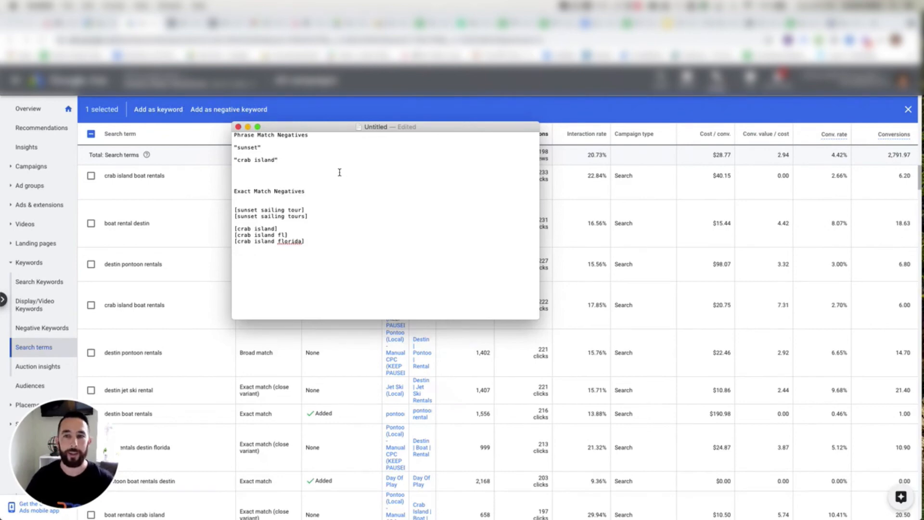
left_click(292, 157)
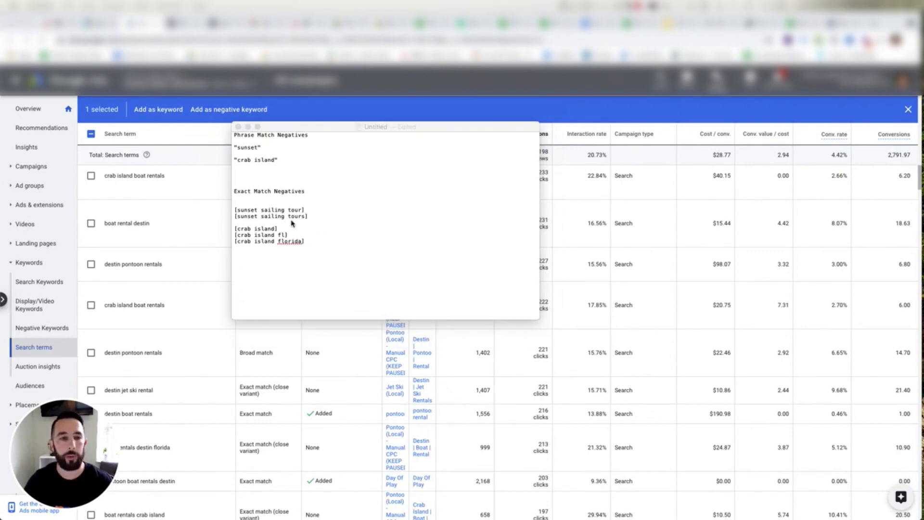
Step: Highlight the bracketed terms under Exact Match Negatives in the note and move the note window off the report
left_click(241, 209)
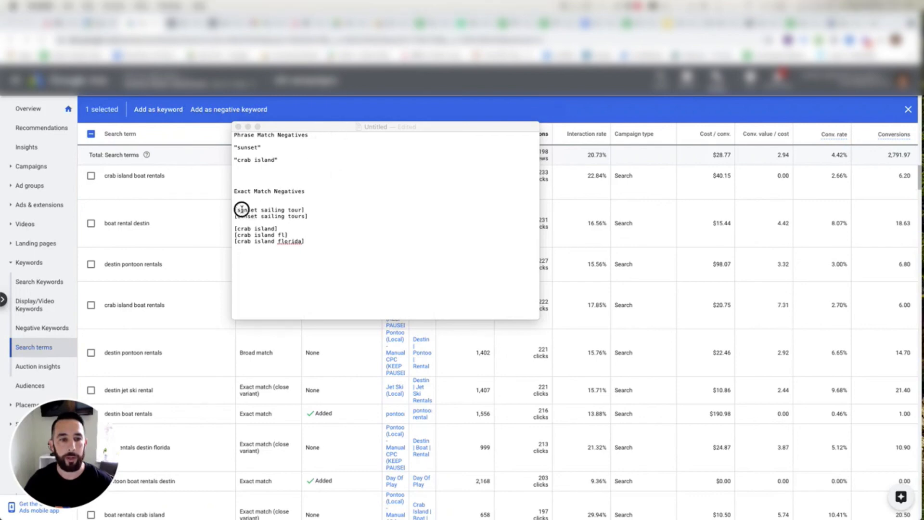
left_click_drag(233, 209, 209, 226)
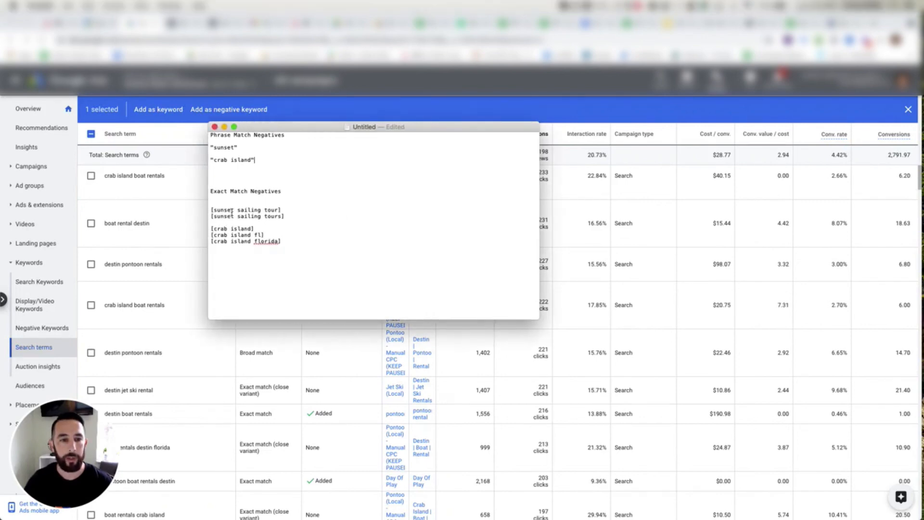
left_click_drag(301, 241, 239, 218)
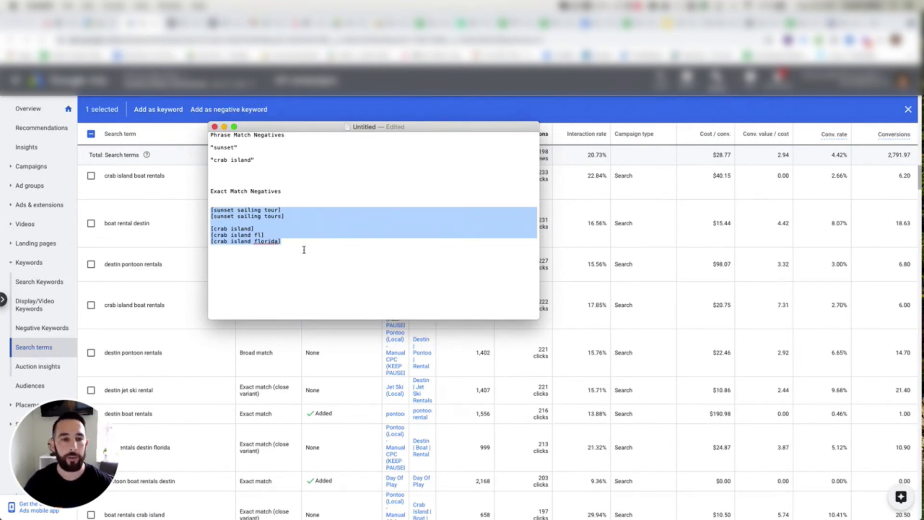
left_click_drag(300, 129, 923, 129)
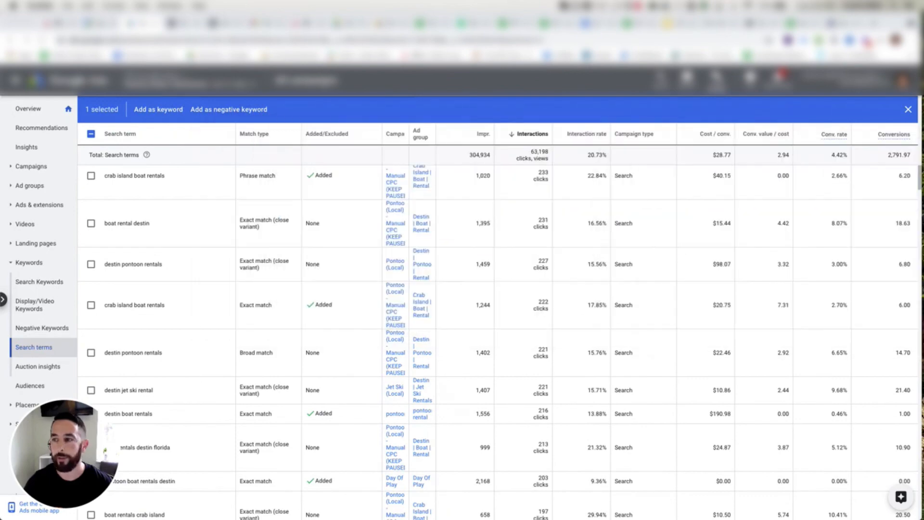
Step: Select the exact match "crab island destin" row and the broad match "crab island destin florida" row in the Search terms report
scroll(464, 299, "up", 5)
scroll(378, 320, "up", 3)
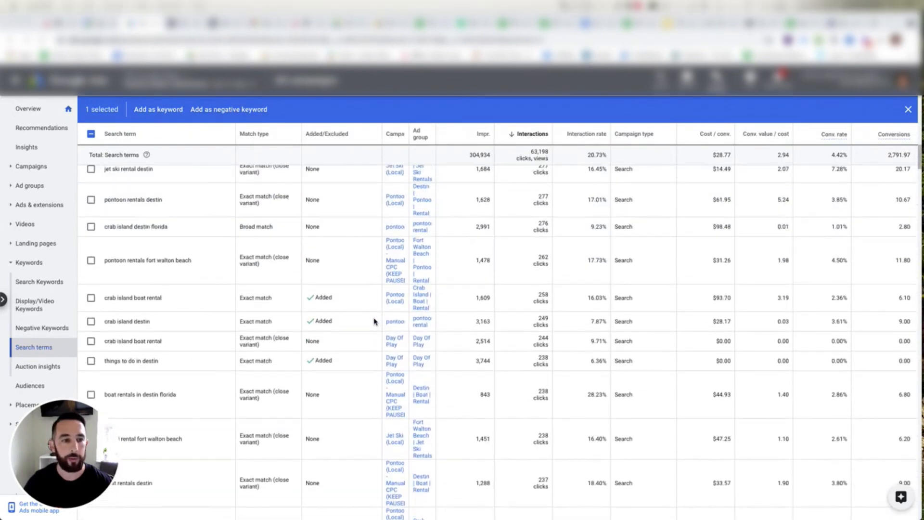
scroll(265, 311, "down", 1)
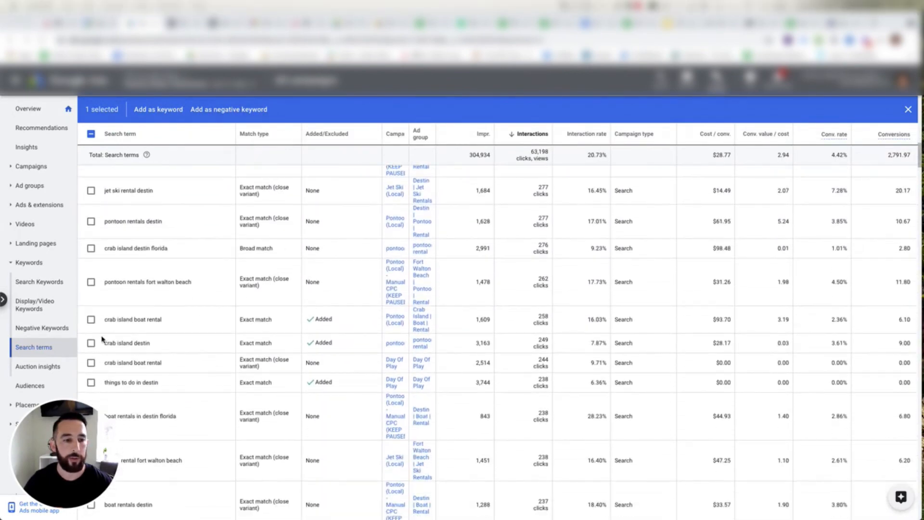
left_click(91, 343)
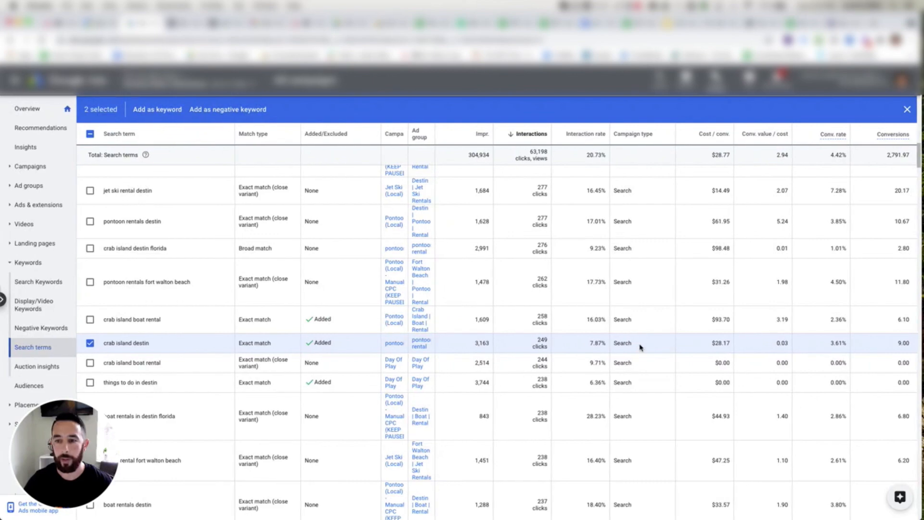
double_click(545, 340)
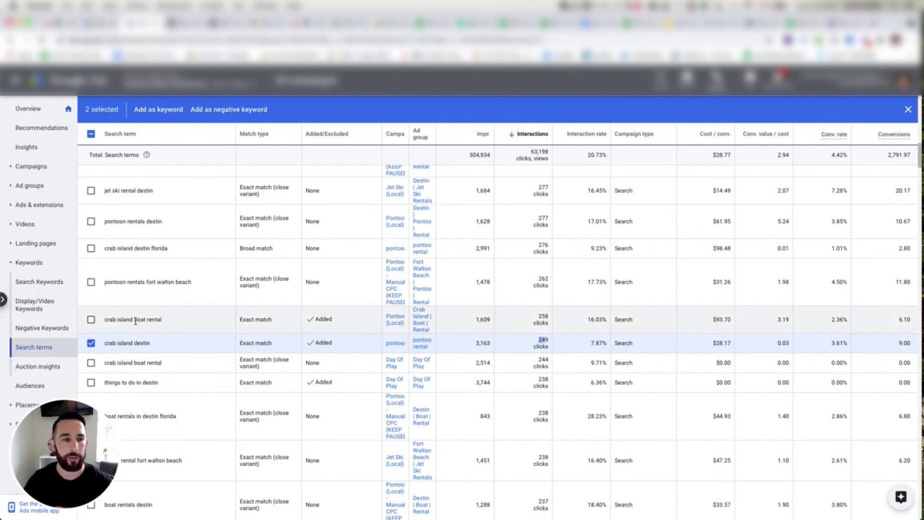
left_click(91, 249)
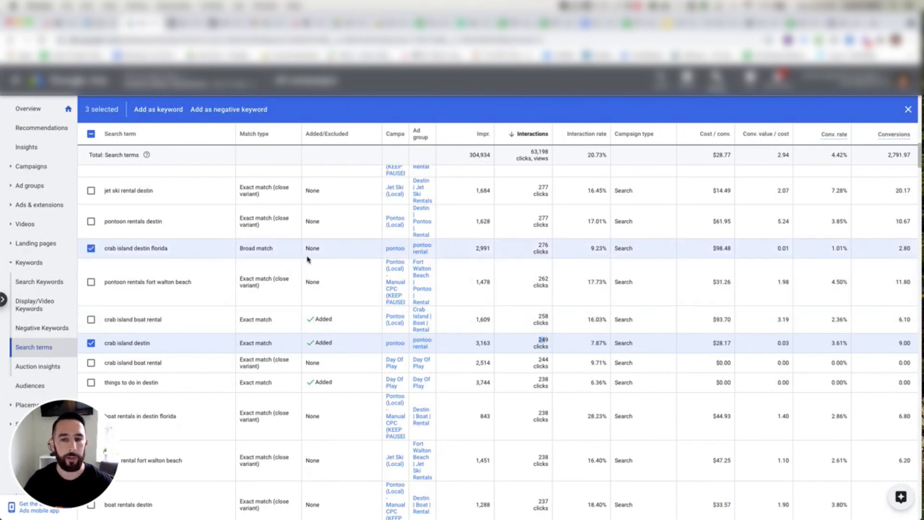
left_click(535, 245)
double_click(543, 245)
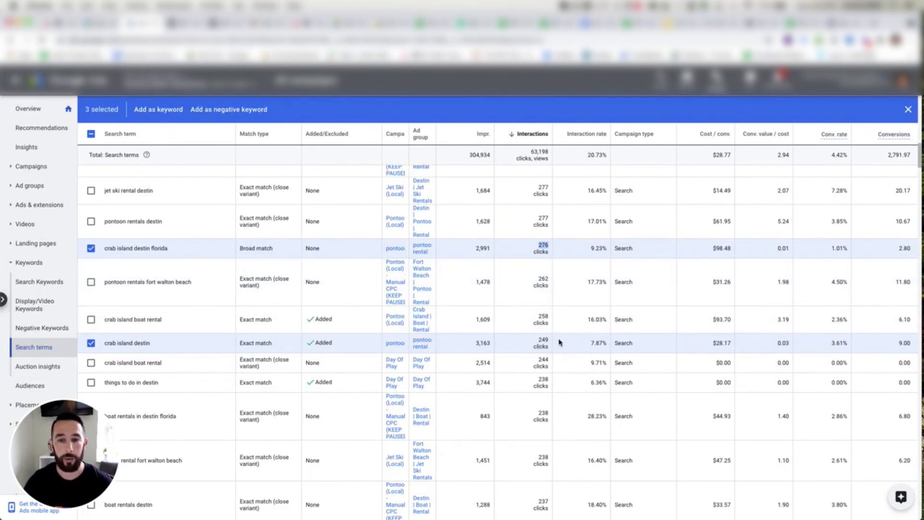
Step: Look back over the search terms from the selected crab island rows to the start of the report
scroll(532, 291, "up", 3)
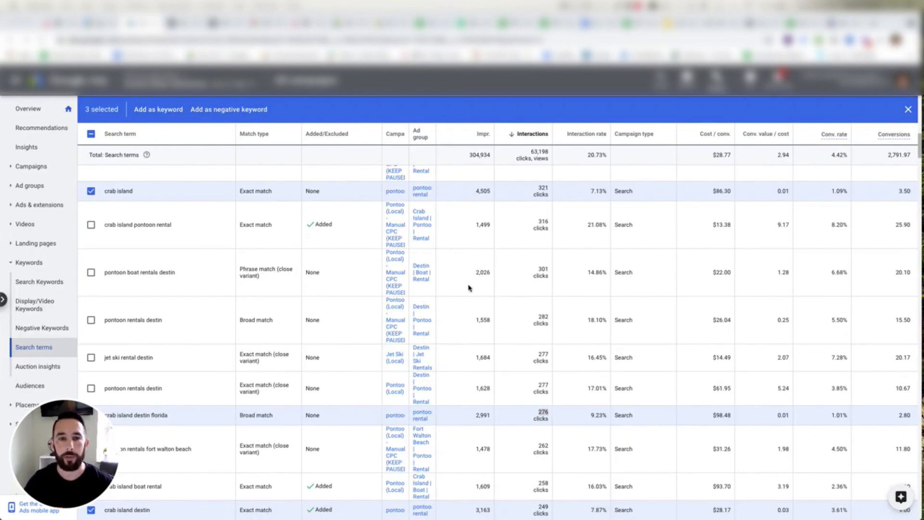
scroll(485, 298, "up", 3)
scroll(486, 301, "up", 10)
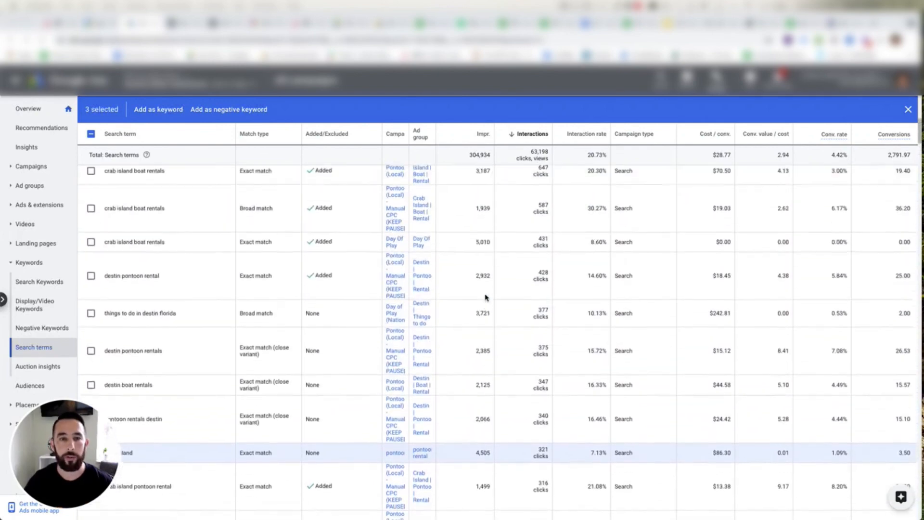
scroll(489, 304, "up", 1)
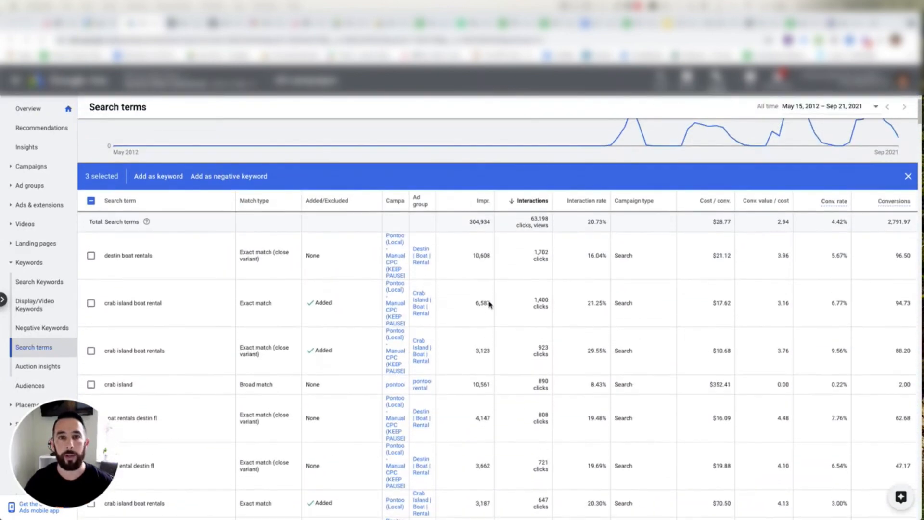